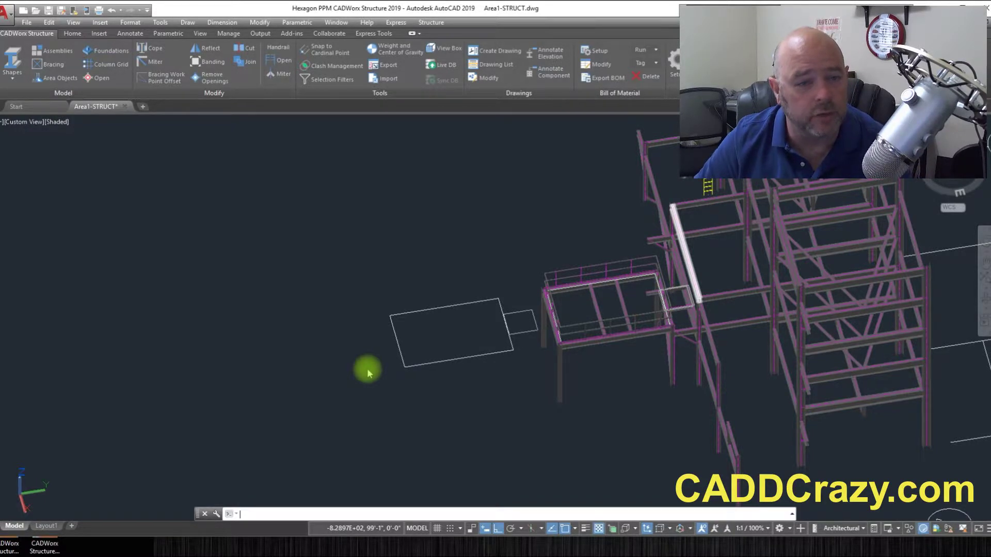
Step: Start a new grating area object based on the 1.25" Thick Grating template, with detailed grating display enabled
key("Escape")
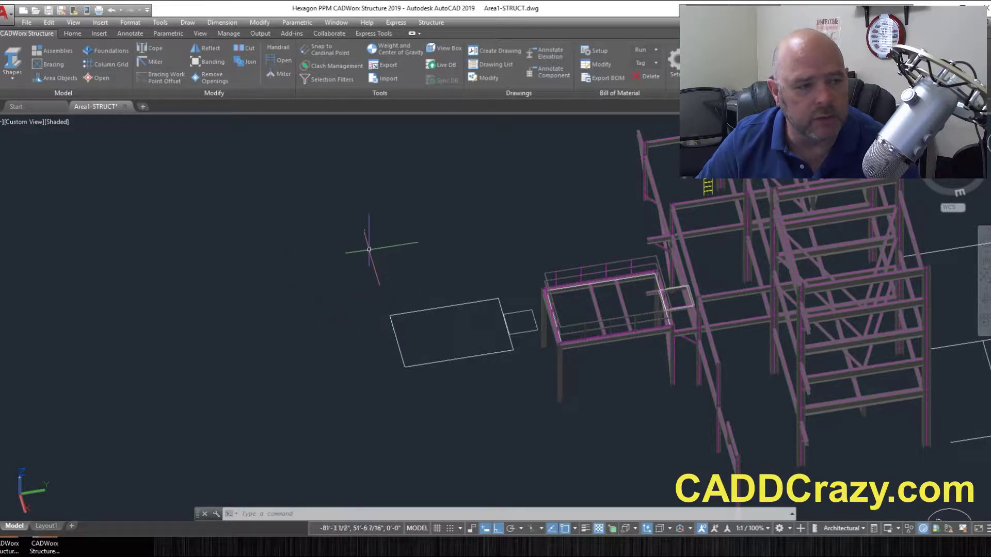
left_click(53, 69)
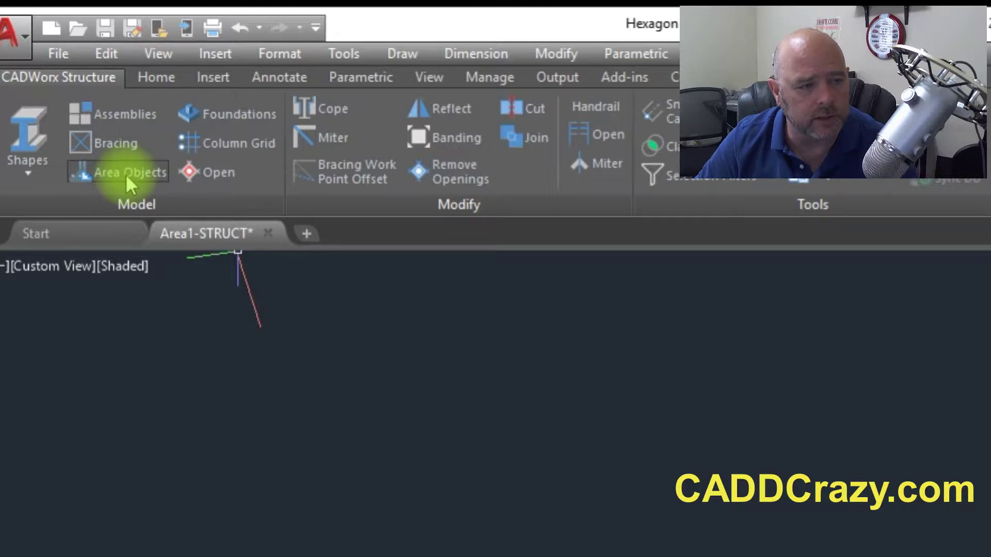
left_click(125, 175)
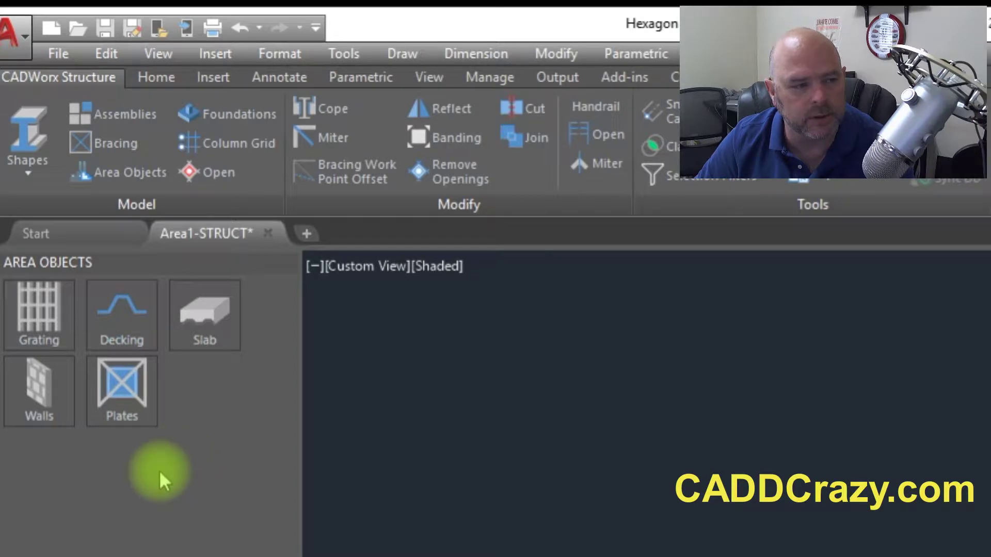
left_click(47, 316)
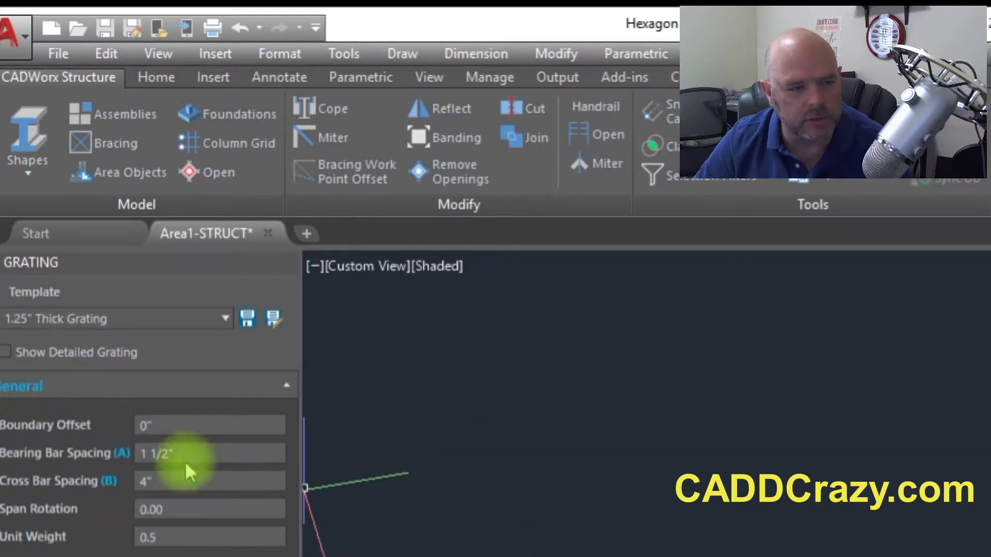
left_click(179, 457)
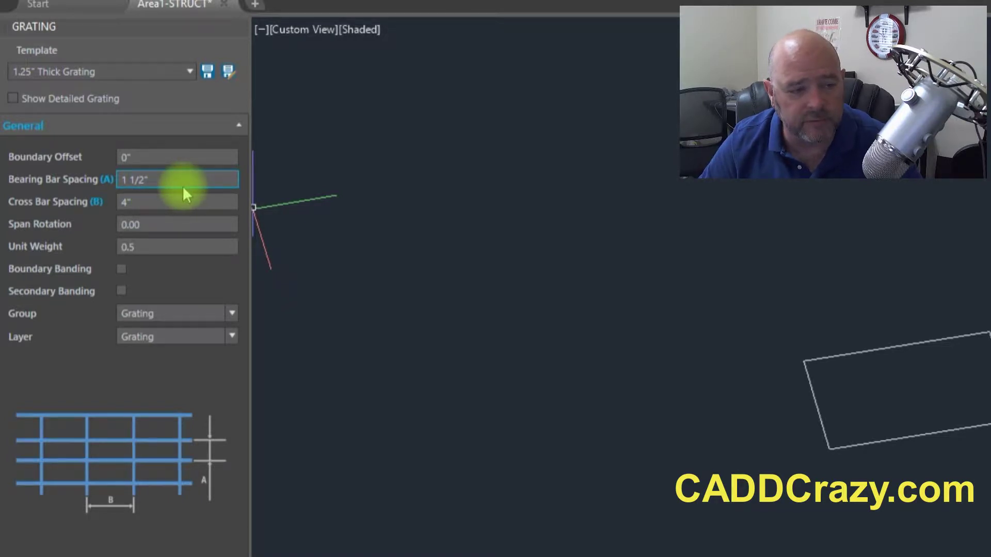
double_click(228, 178)
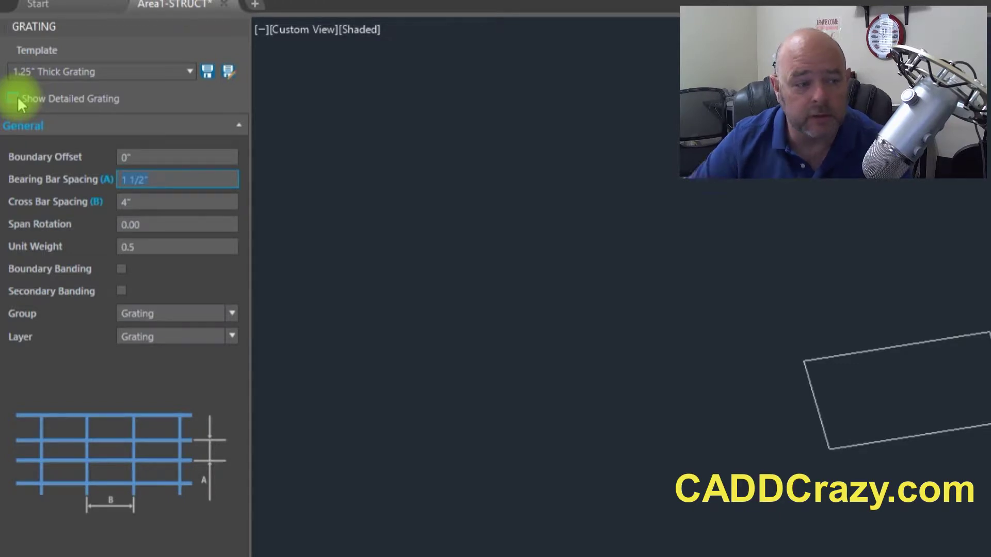
left_click(56, 101)
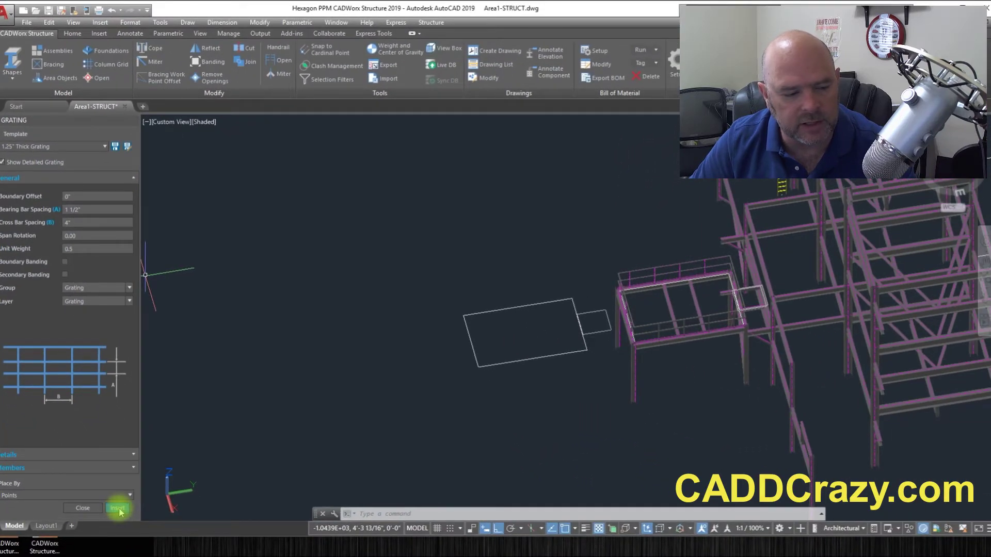
Step: Insert the grating by points, tracing the corners of the large rectangle and its small attached rectangle beside the platform
left_click(119, 509)
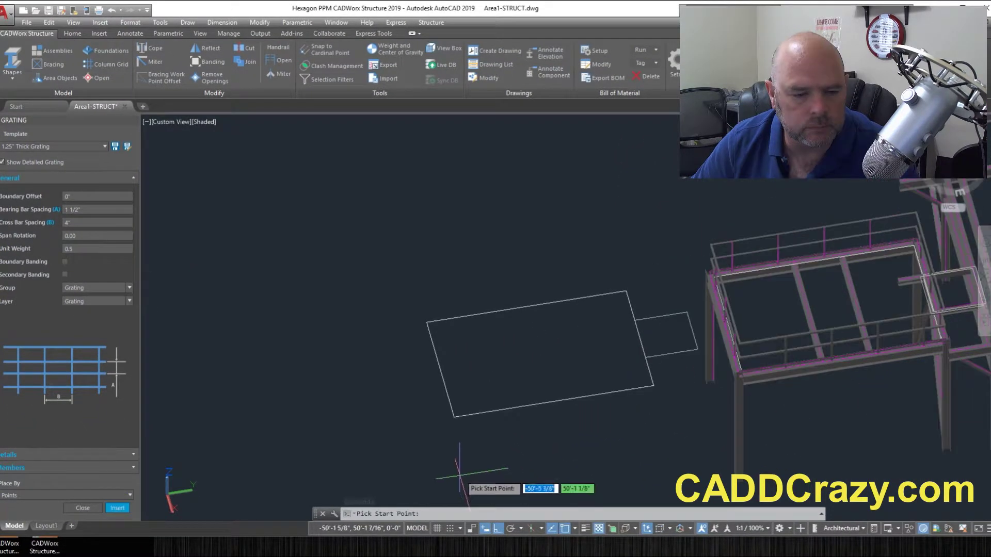
left_click(453, 417)
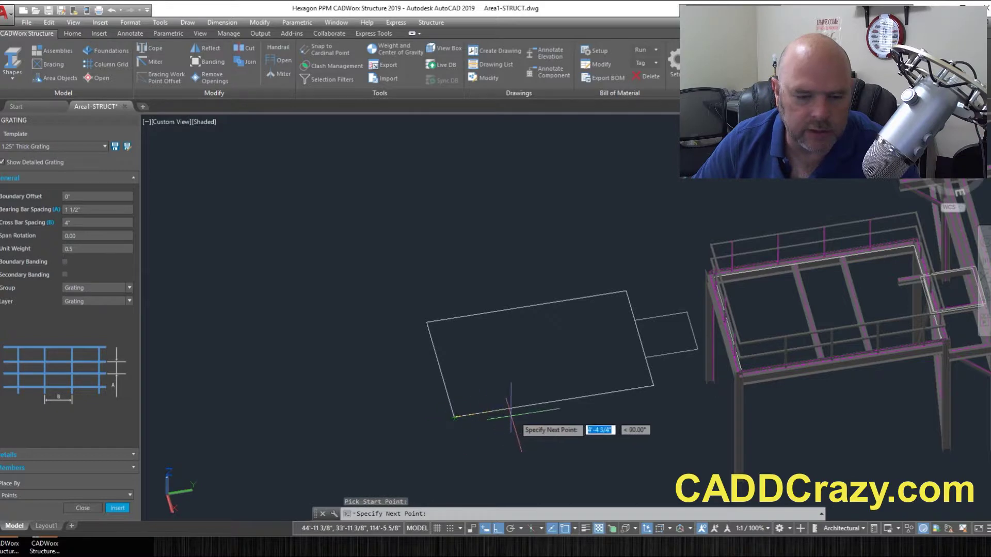
scroll(653, 385, "up", 5)
left_click(654, 386)
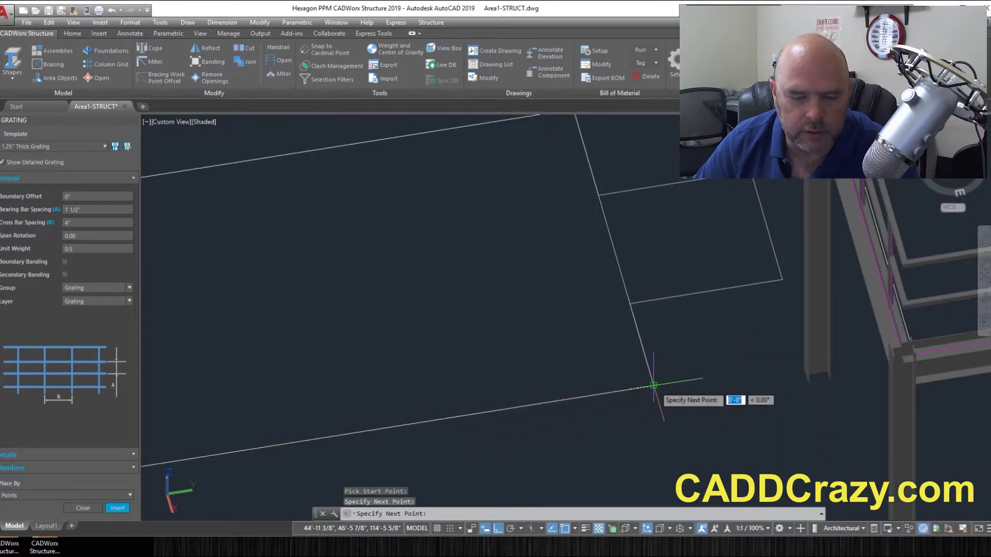
left_click(629, 304)
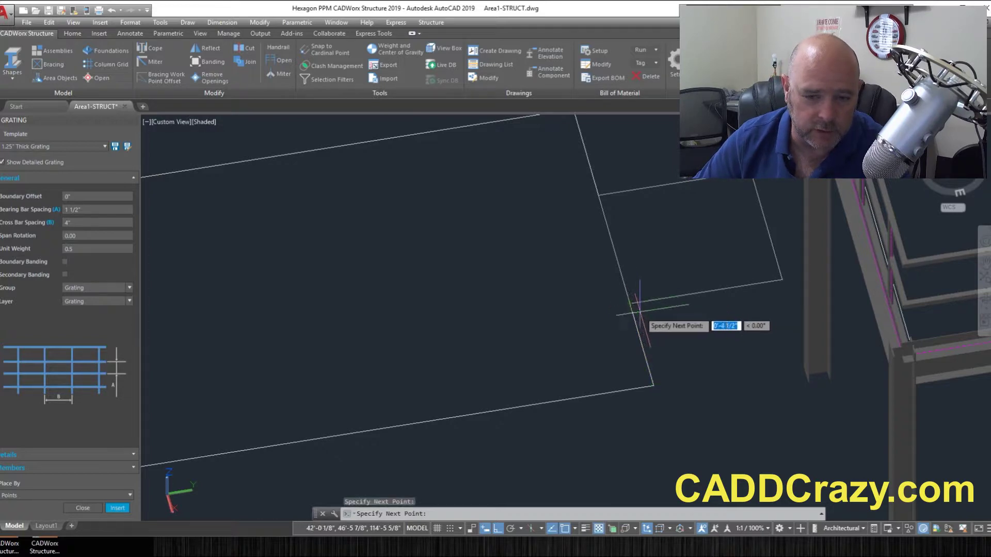
left_click(781, 279)
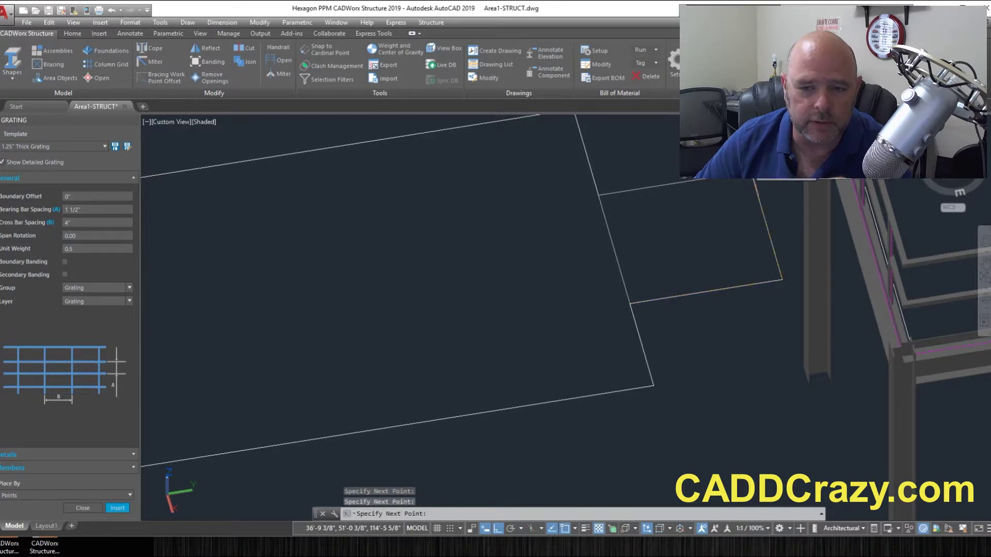
left_click(754, 180)
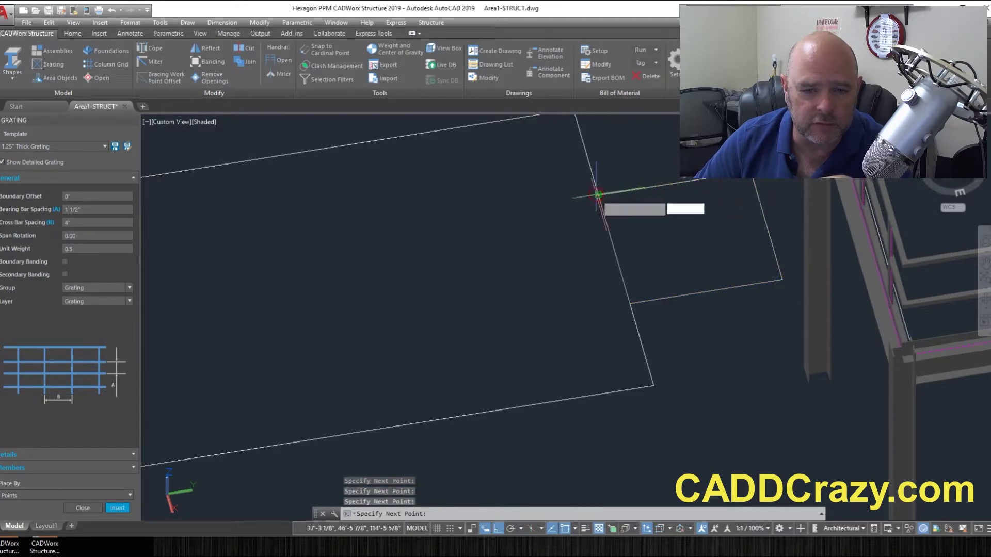
middle_click_drag(583, 161, 642, 229)
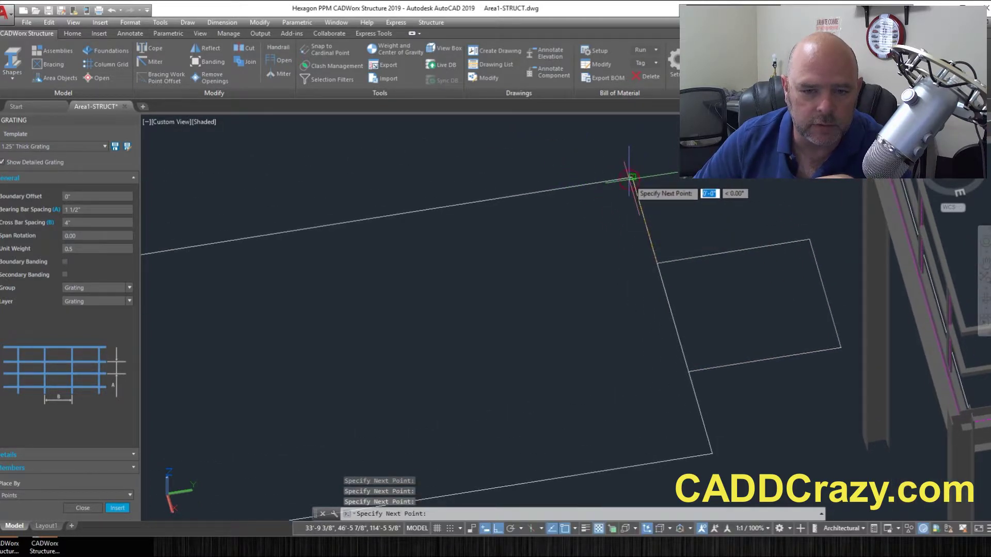
scroll(452, 220, "down", 4)
scroll(449, 219, "up", 4)
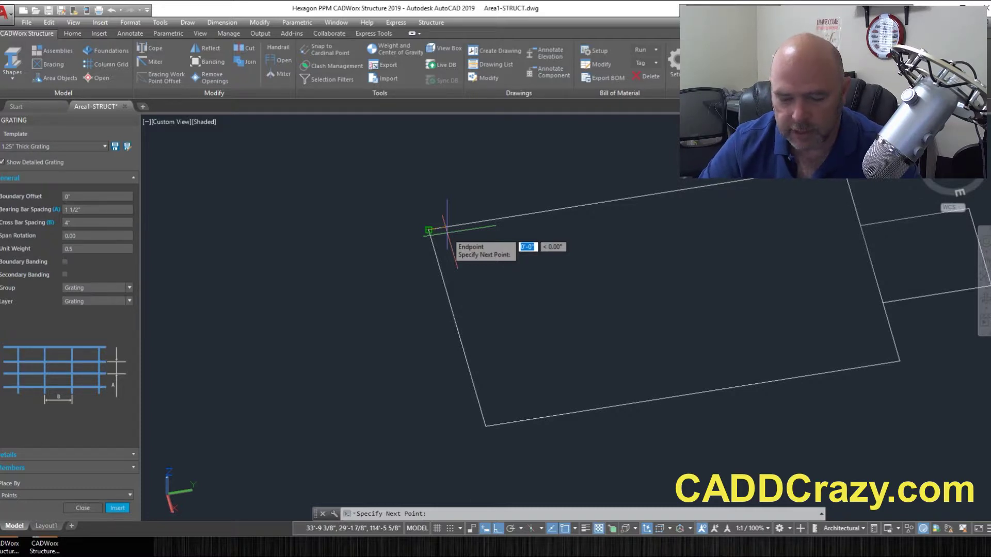
key("Return")
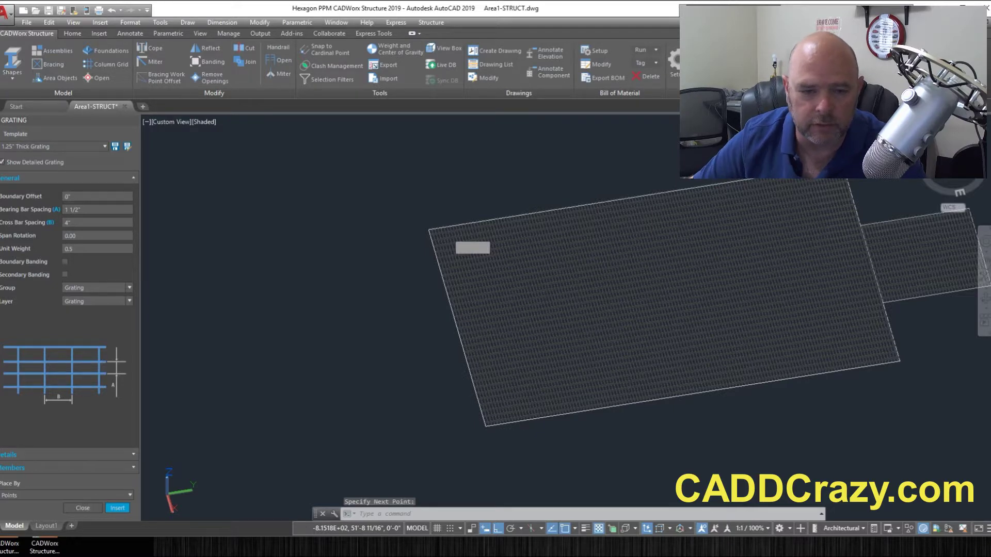
Step: Add boundary banding to the inserted grating and apply the modification
scroll(581, 364, "up", 5)
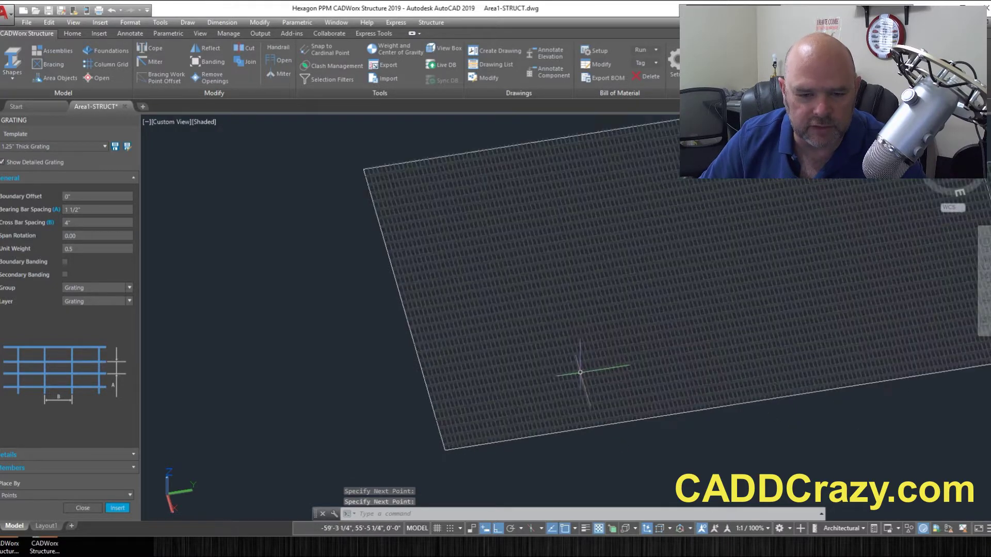
scroll(599, 330, "down", 5)
key("Return")
scroll(387, 361, "up", 7)
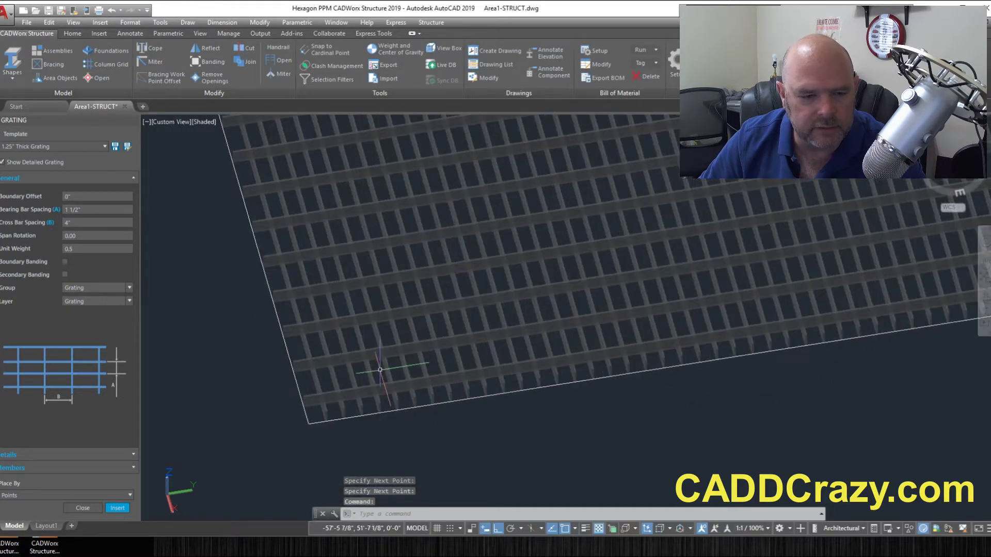
scroll(368, 380, "down", 4)
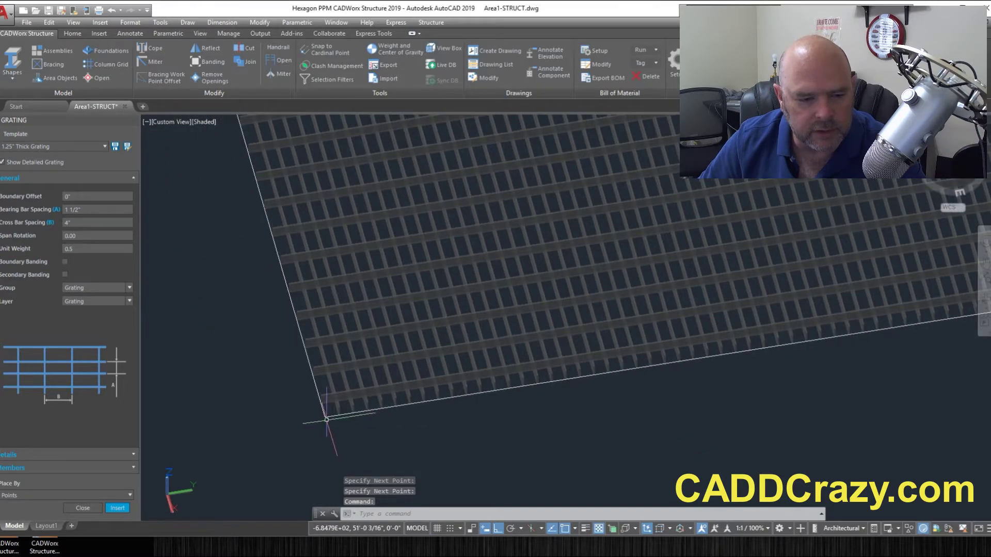
scroll(333, 410, "up", 4)
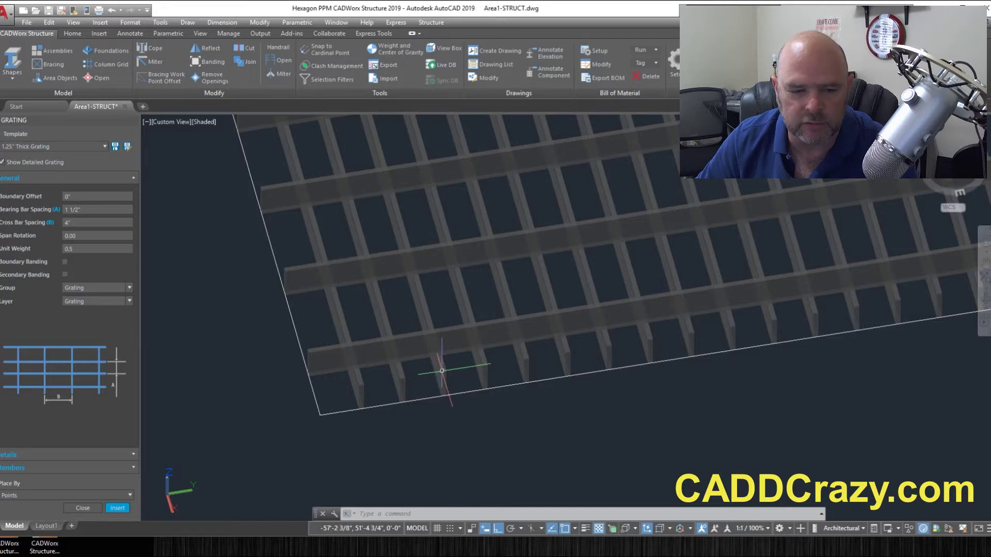
scroll(442, 370, "down", 2)
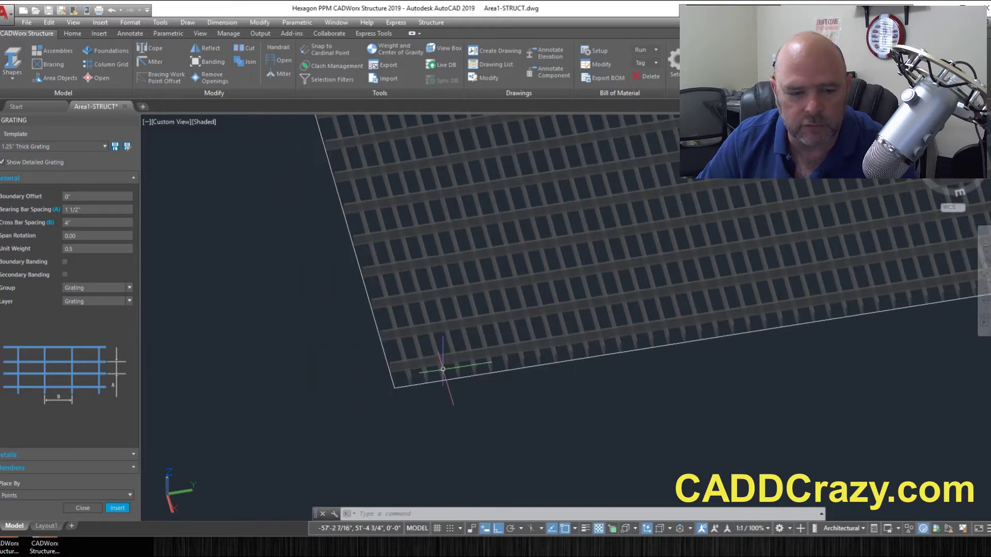
left_click(467, 352)
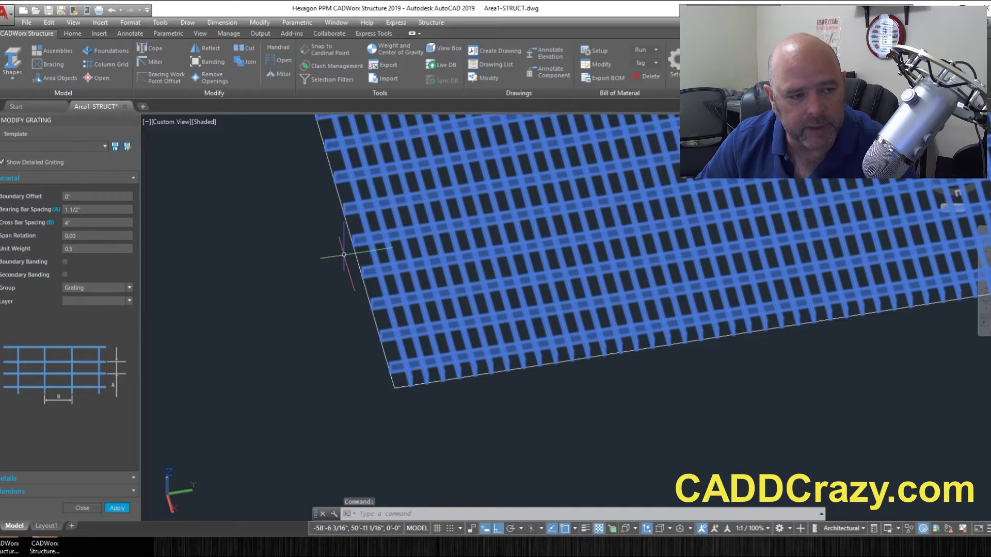
left_click(64, 262)
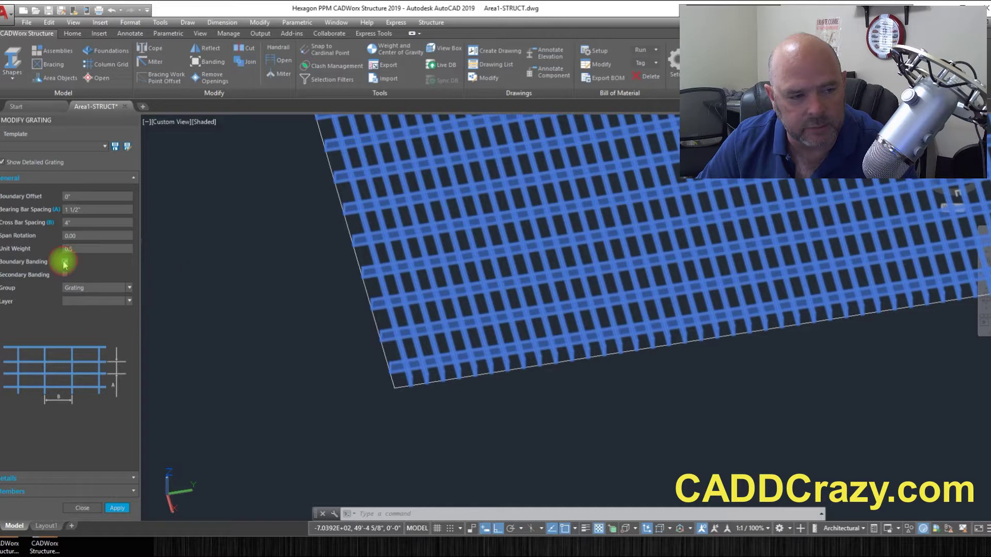
left_click(117, 508)
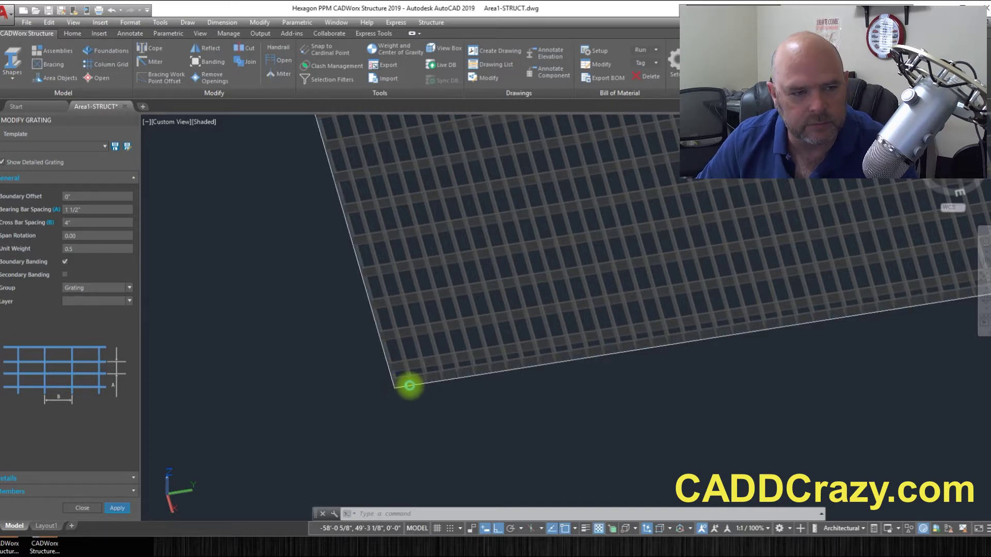
key("Escape")
key("Escape")
Step: Move the banded grating 25' along the Y axis onto the platform with handrails
scroll(526, 388, "up", 4)
scroll(506, 394, "down", 2)
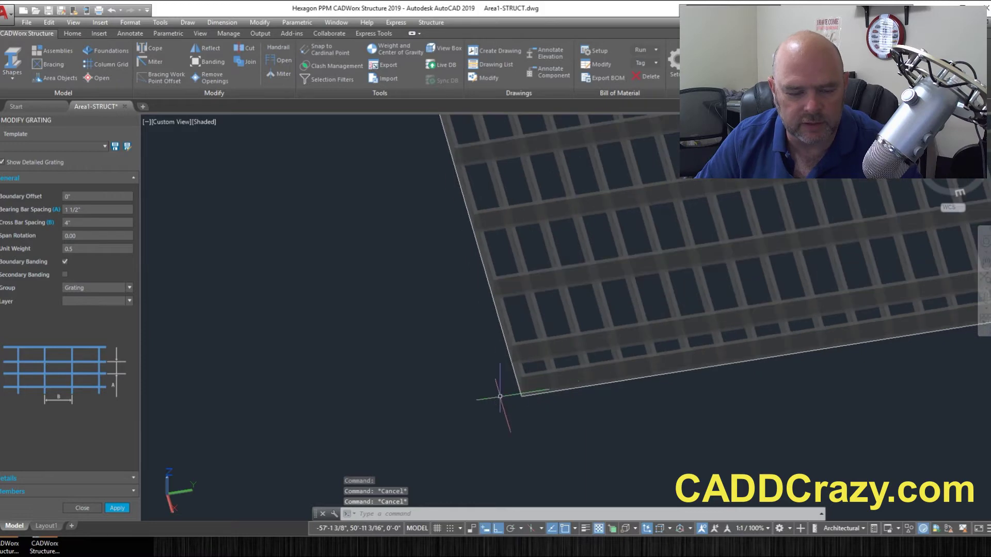
middle_click_drag(506, 394, 517, 348, "shift")
scroll(556, 364, "down", 3)
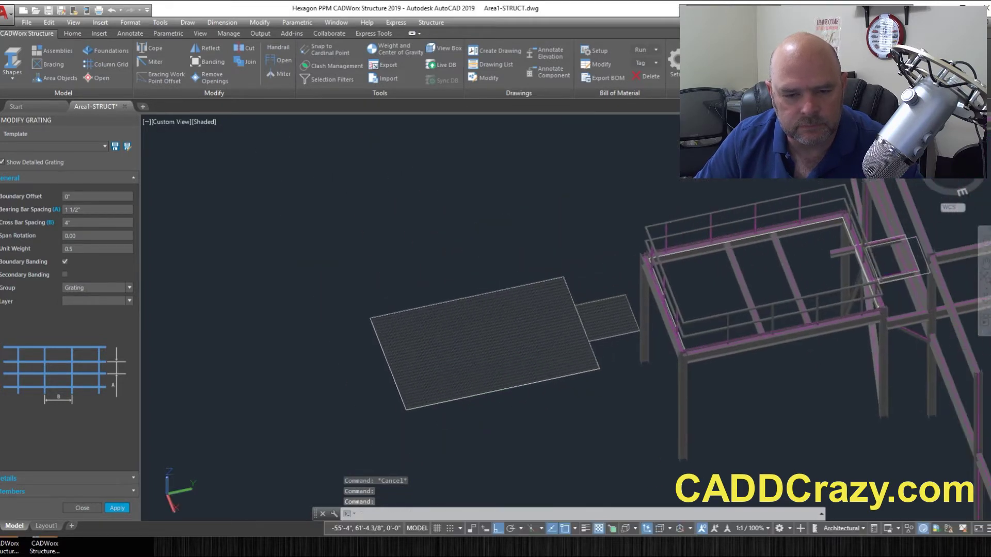
key("Escape")
type("m")
key("Return")
left_click(519, 353)
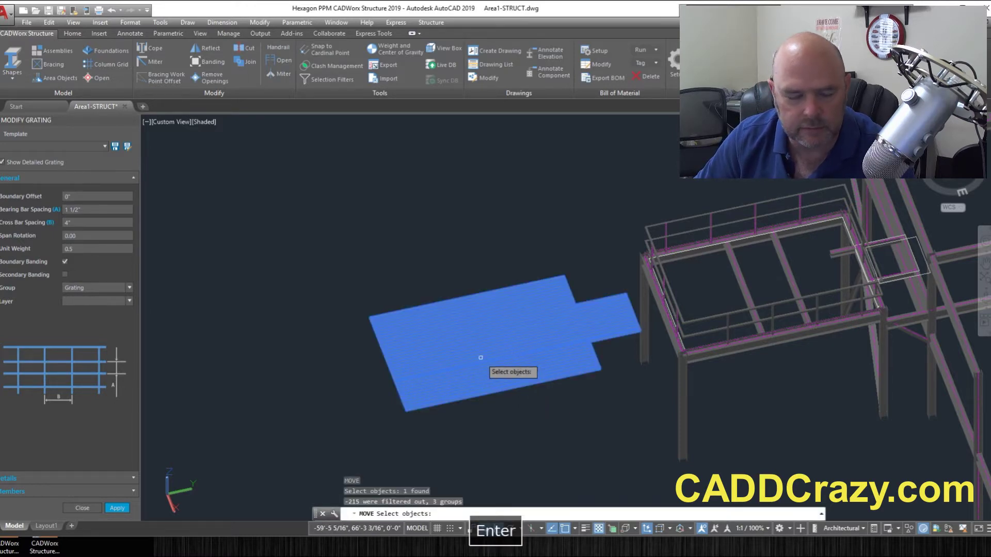
key("Return")
left_click(477, 430)
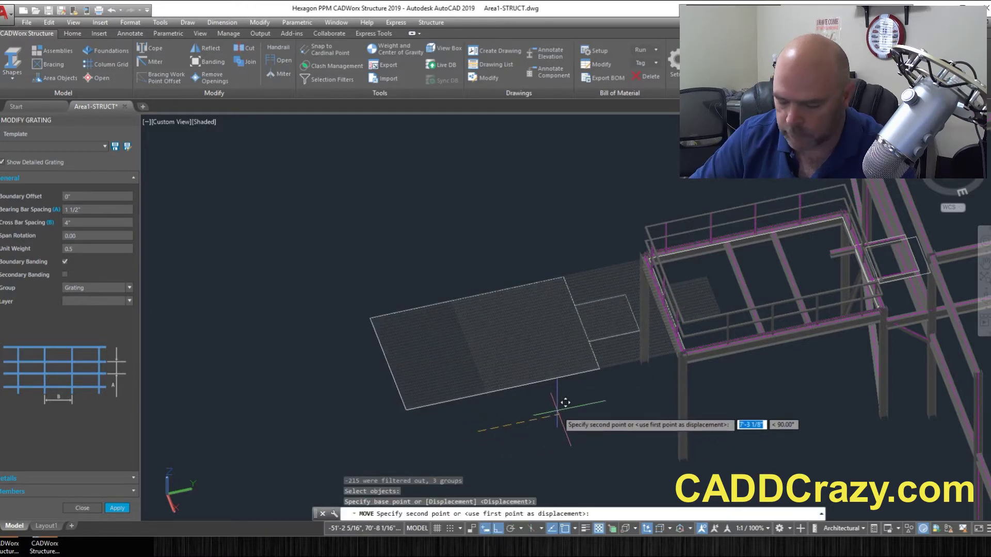
type("25")
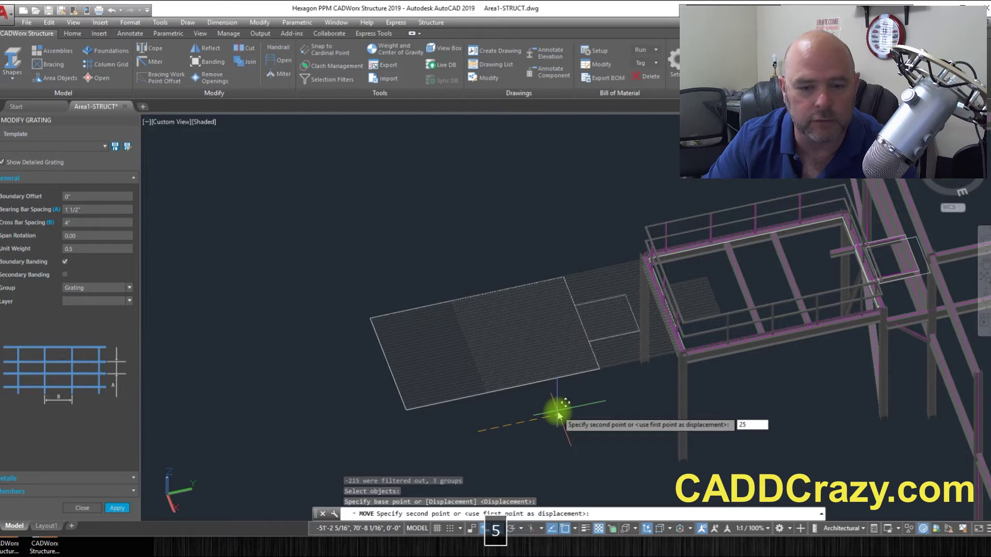
type("'")
key("Return")
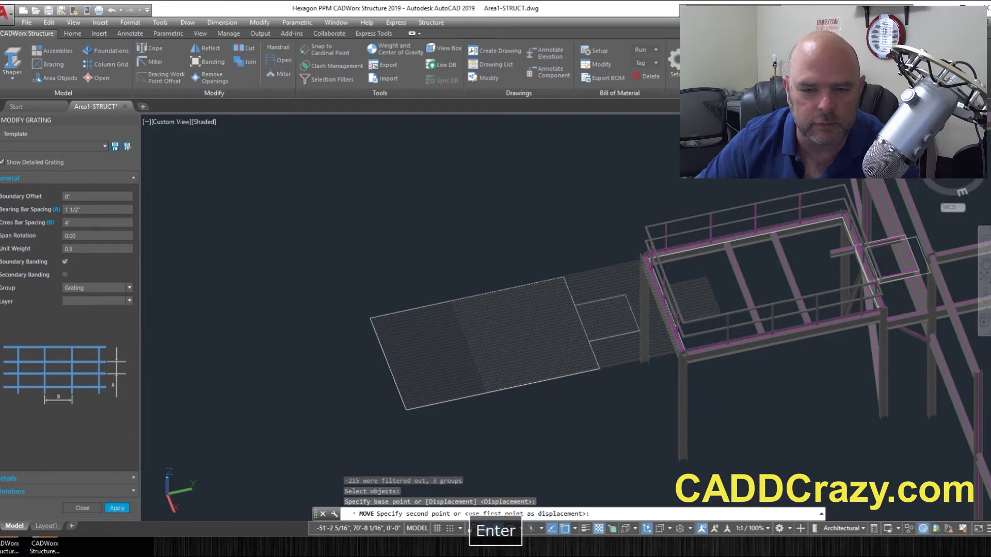
scroll(708, 281, "up", 5)
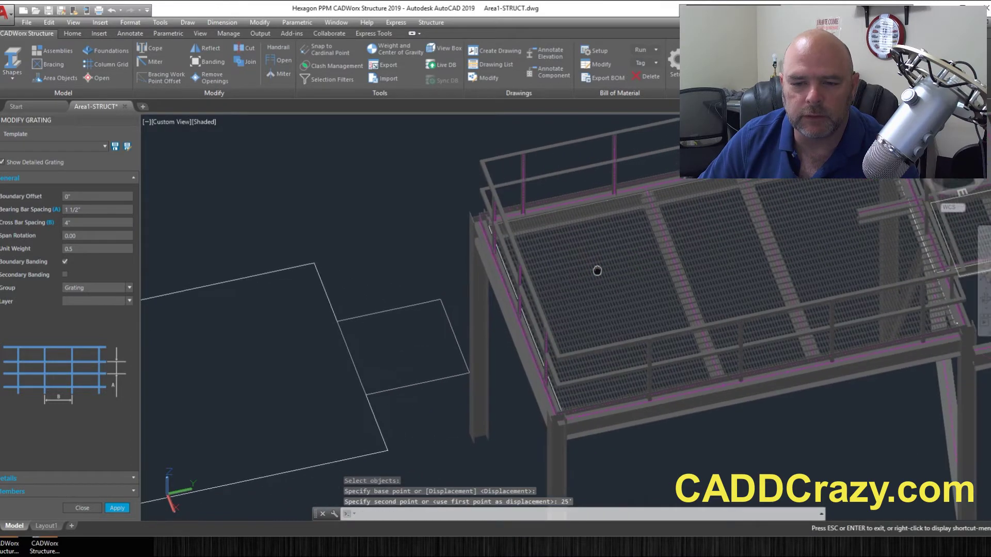
mouse_move(608, 281)
middle_mouse_down("shift")
mouse_move(682, 288)
mouse_move(721, 221)
mouse_move(672, 321)
mouse_move(624, 347)
mouse_move(559, 332)
mouse_move(596, 279)
mouse_move(612, 288)
middle_mouse_up("shift")
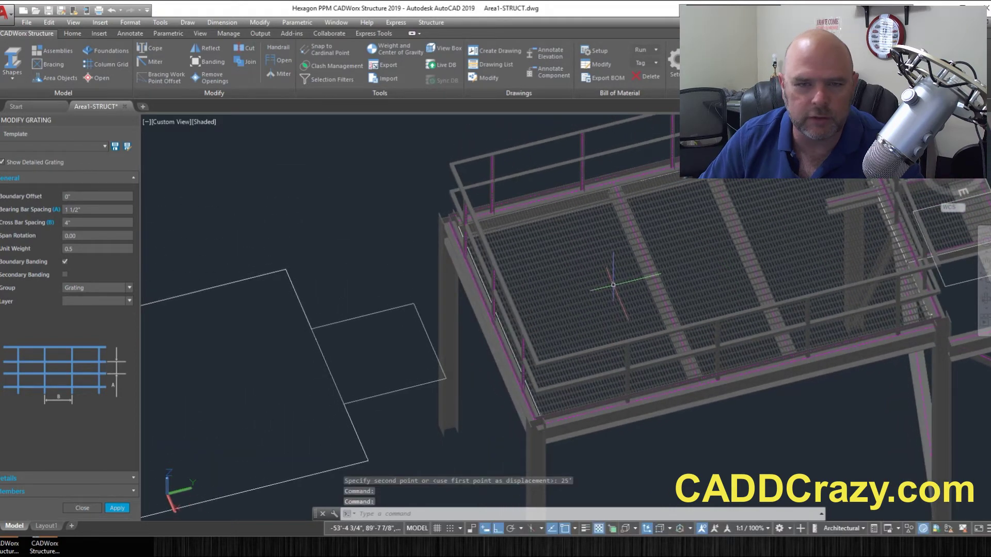